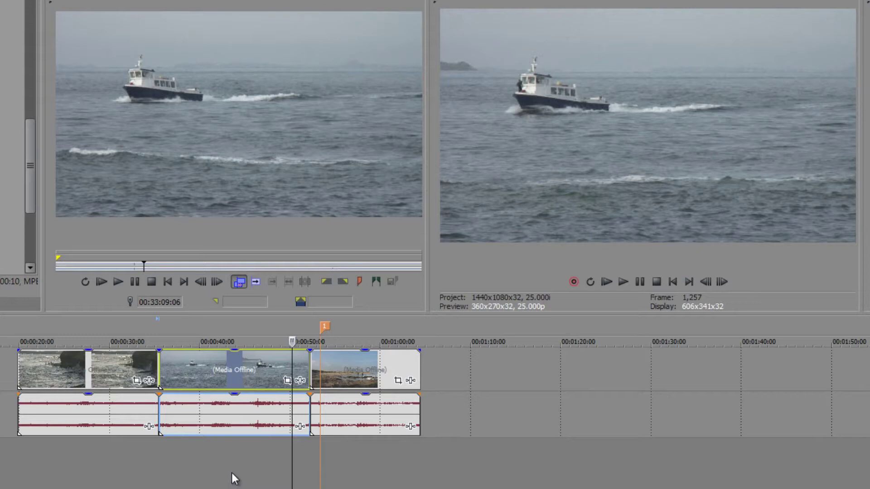
Jump the playhead to the middle boat clip's first frame, then to its last frame
left_click(192, 368)
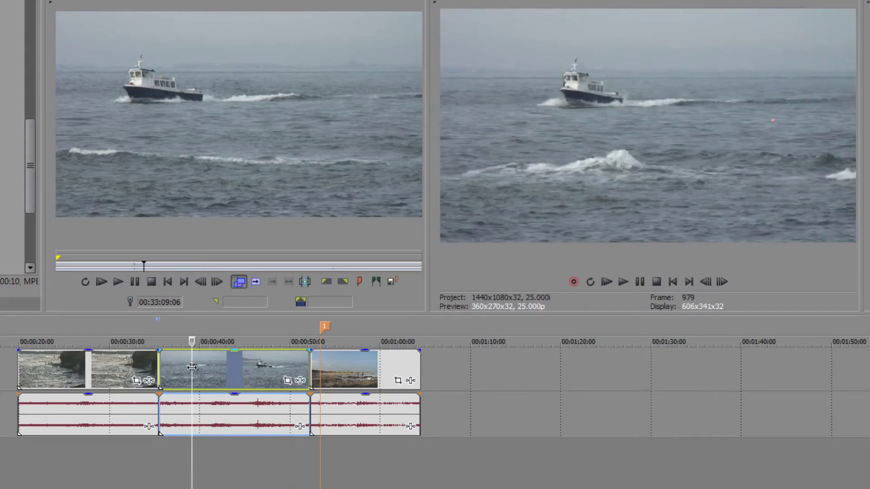
key("ctrl+Left")
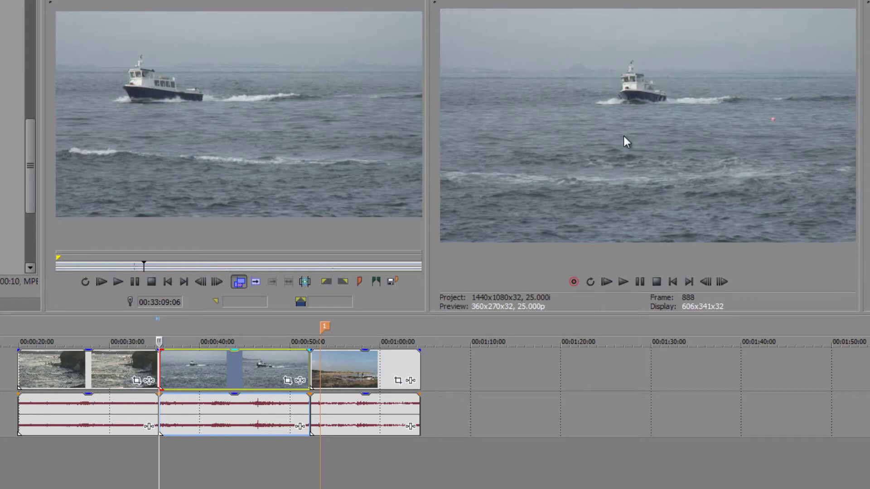
key("End")
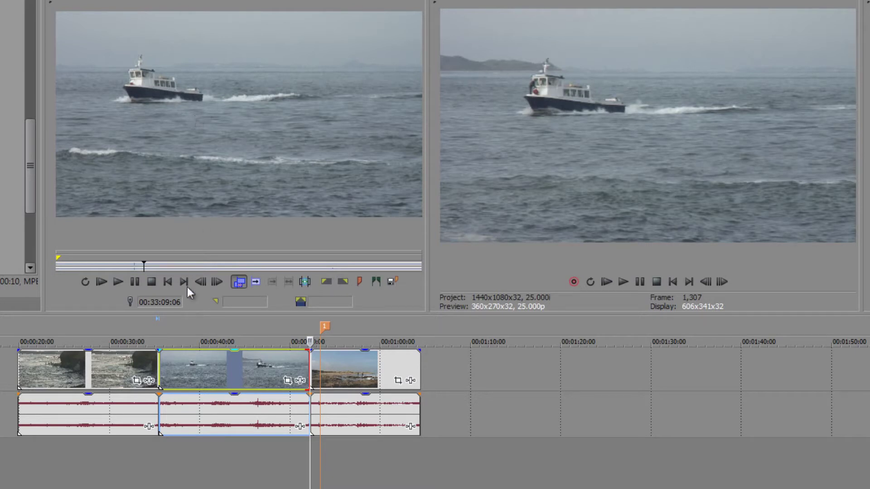
Scrub the Trimmer's source footage to the shot of the boat passing the pier
left_click(156, 267)
left_click_drag(181, 267, 231, 265)
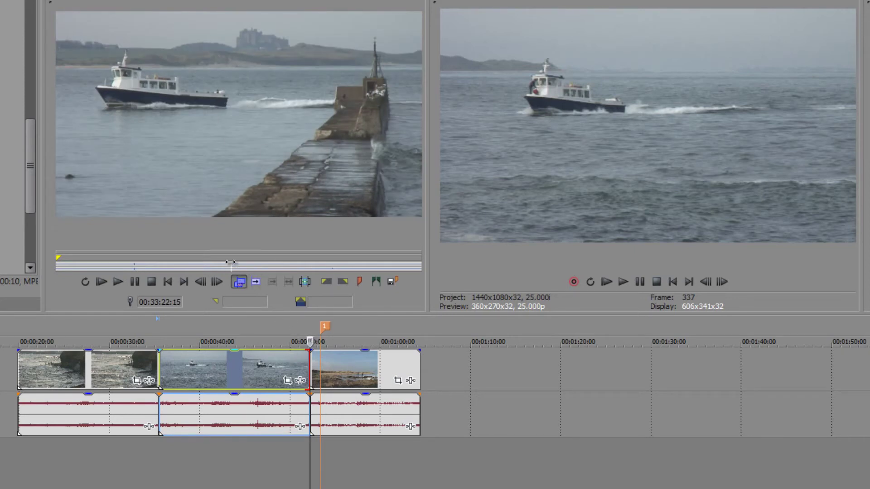
mouse_move(231, 265)
left_mouse_down()
mouse_move(259, 265)
mouse_move(187, 266)
left_mouse_up()
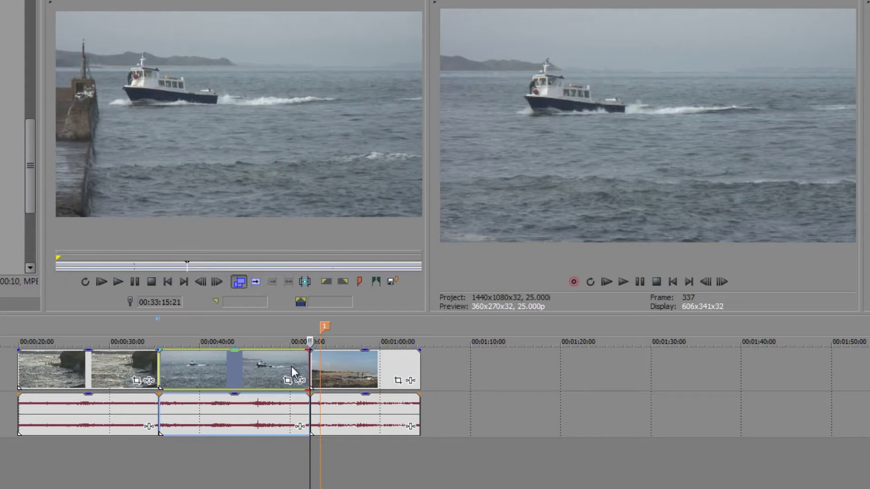
Jump back and forth between the middle clip's start and end, finishing at its end
left_click(291, 368)
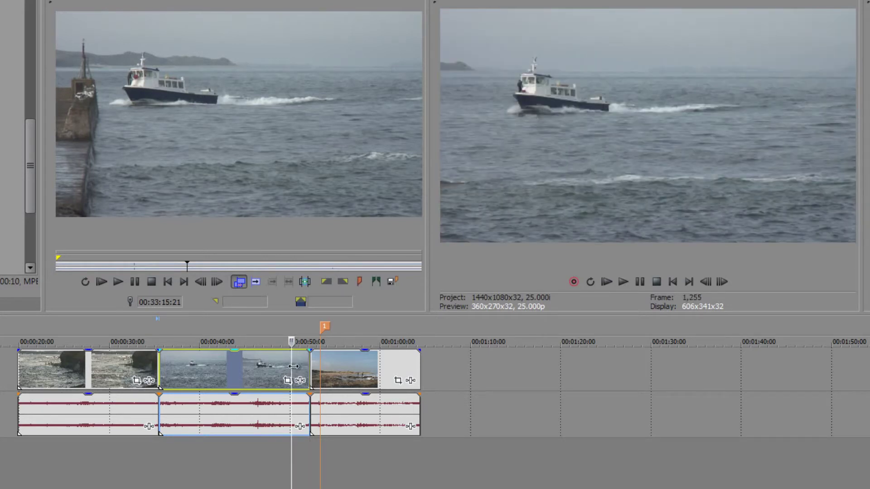
key("KP_7")
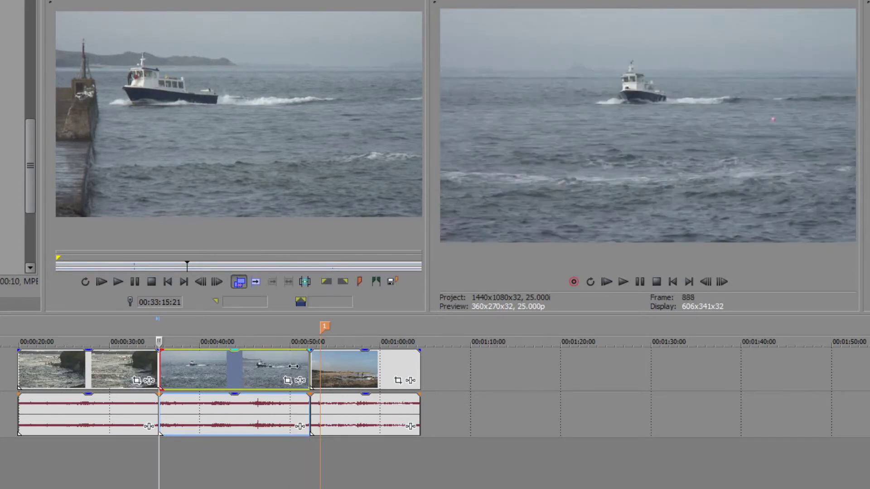
key("KP_9")
key("KP_7")
key("KP_9")
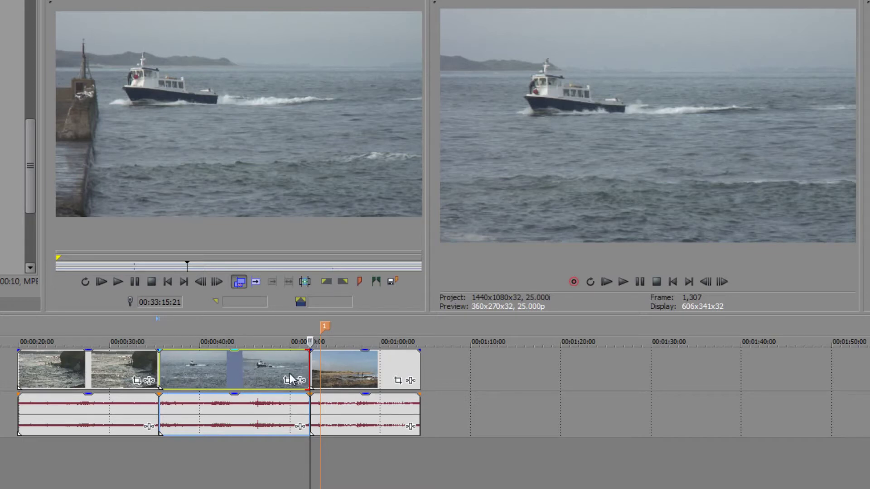
Alt-drag inside the middle boat clip to slip its footage while keeping its edit points
left_click(236, 366)
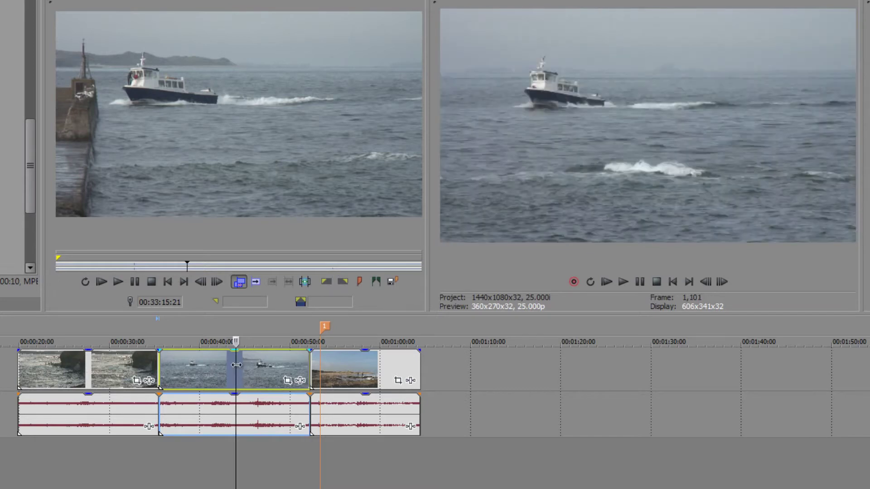
key("alt")
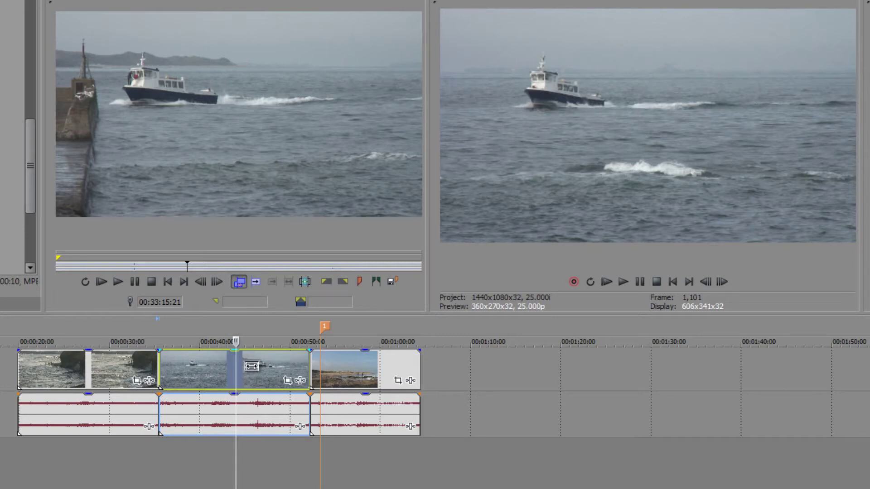
left_click_drag(252, 366, 155, 377)
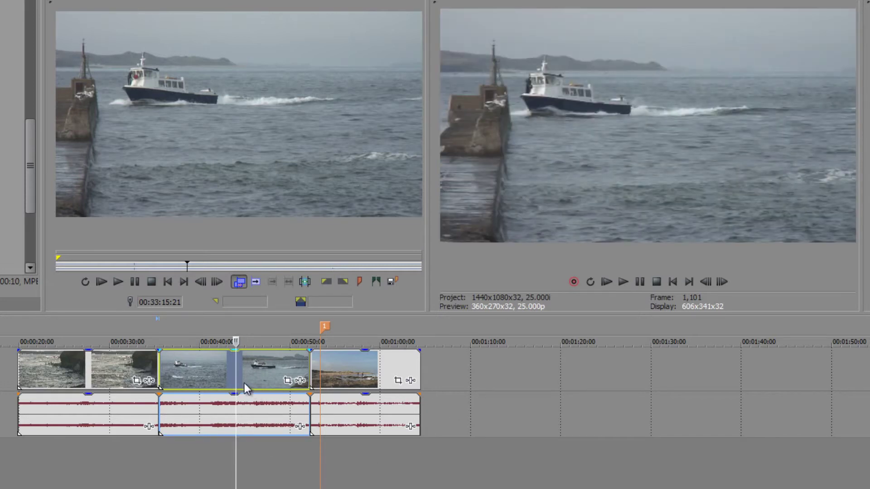
Play the slipped edit from the clip's start, then stop playback
key("Home")
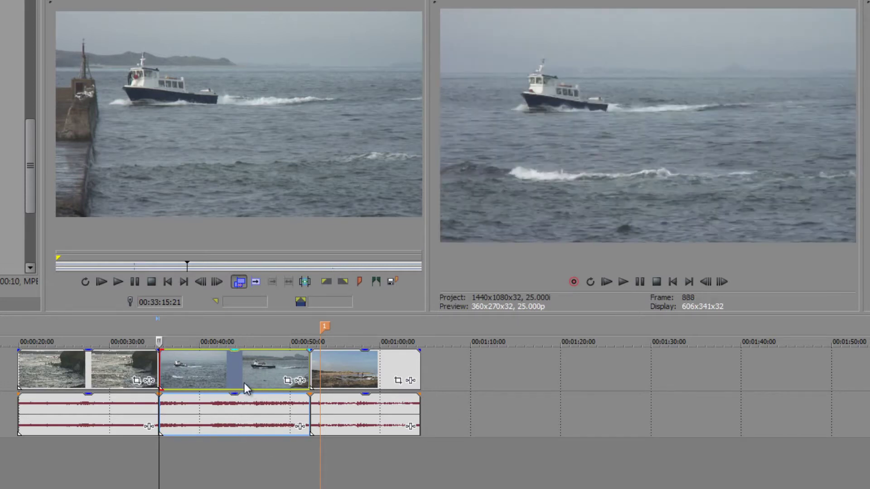
key("space")
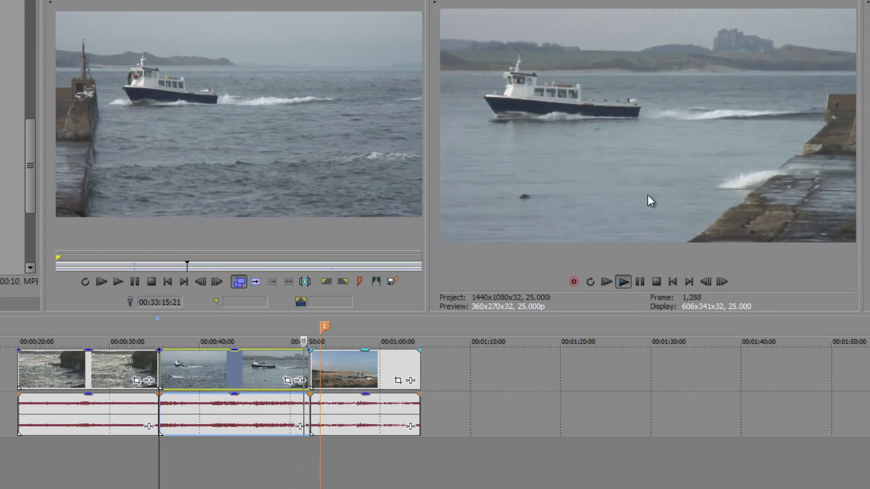
key("space")
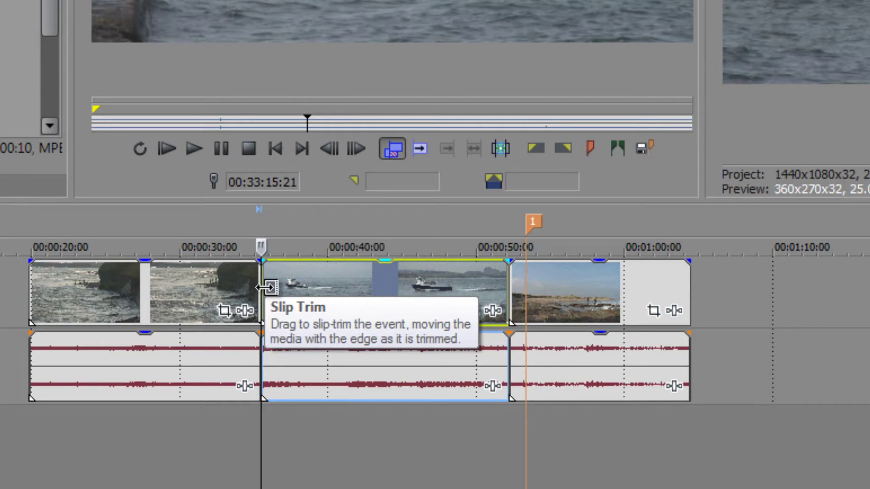
left_click_drag(263, 287, 284, 290)
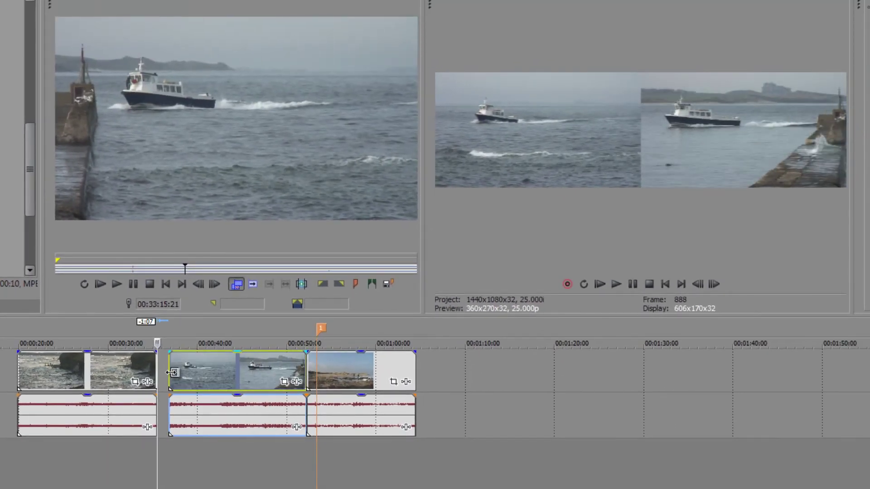
left_click_drag(172, 372, 189, 372)
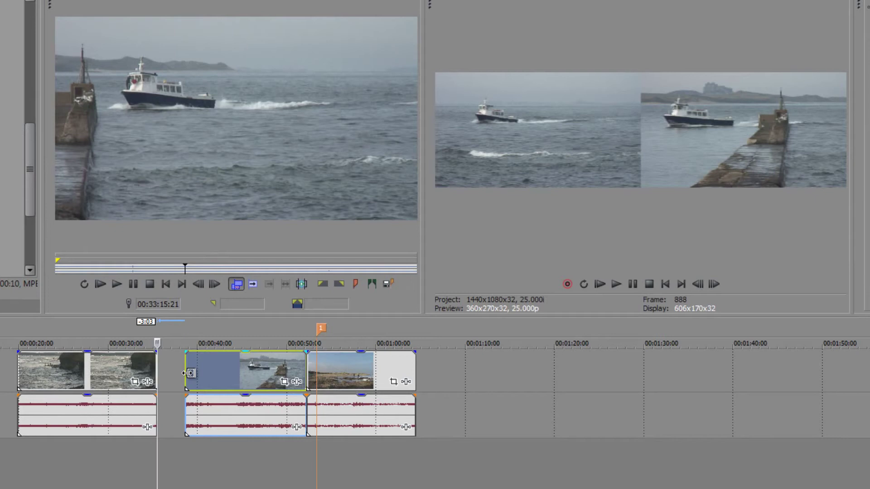
left_click_drag(189, 373, 98, 384)
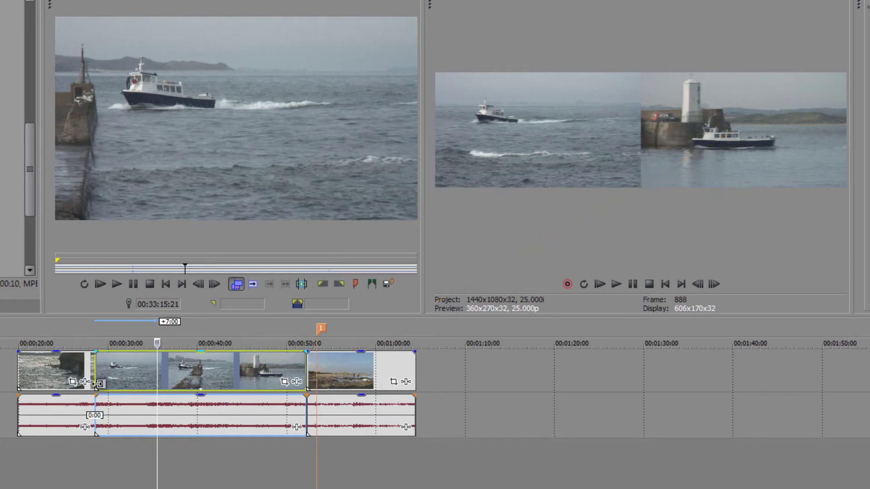
left_click_drag(98, 384, 161, 385)
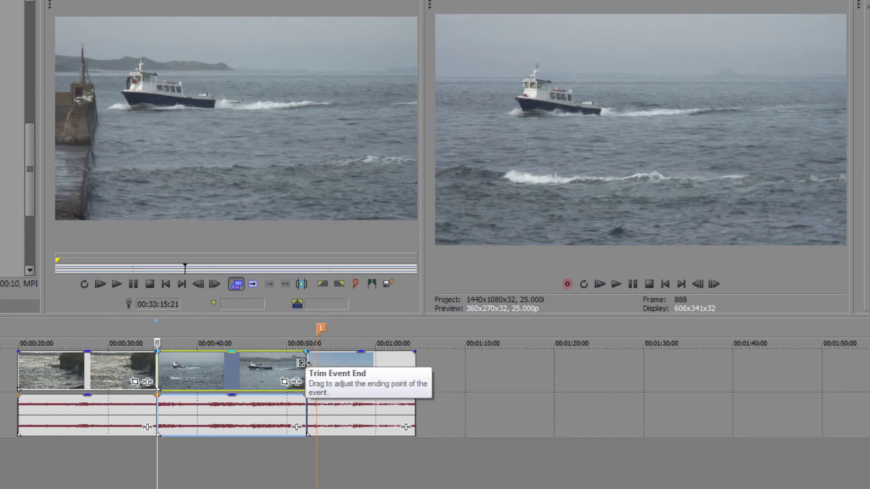
Slip-trim the middle boat clip's right edge leftward, cutting butted to the beach clip
key("alt")
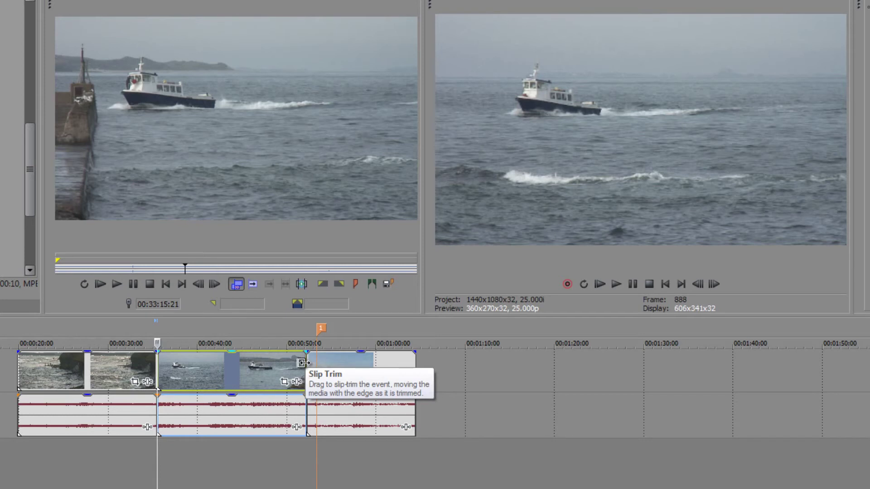
mouse_move(302, 363)
left_mouse_down()
mouse_move(230, 371)
mouse_move(348, 372)
mouse_move(314, 379)
mouse_move(338, 378)
left_mouse_up()
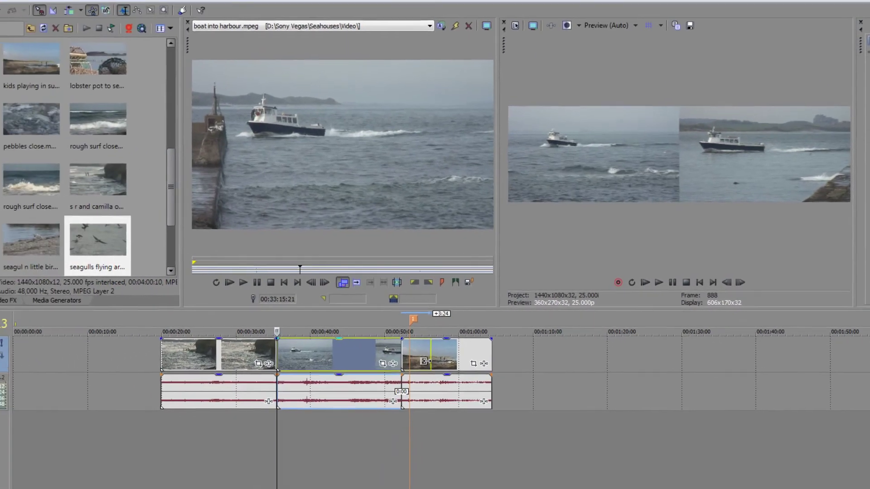
Slip-trim the middle clip's end further, moving its cut from the opening clip to about 00:00:34
left_click_drag(425, 361, 420, 360)
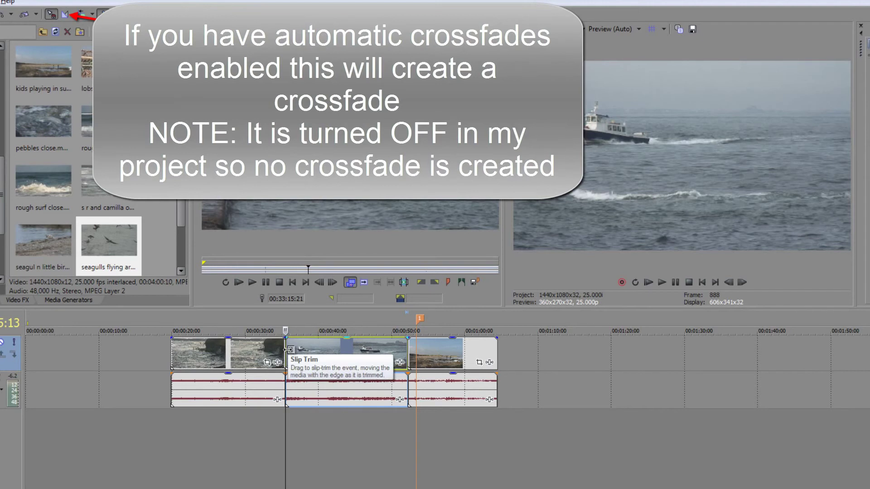
mouse_move(288, 350)
left_mouse_down()
mouse_move(235, 353)
mouse_move(283, 357)
left_mouse_up()
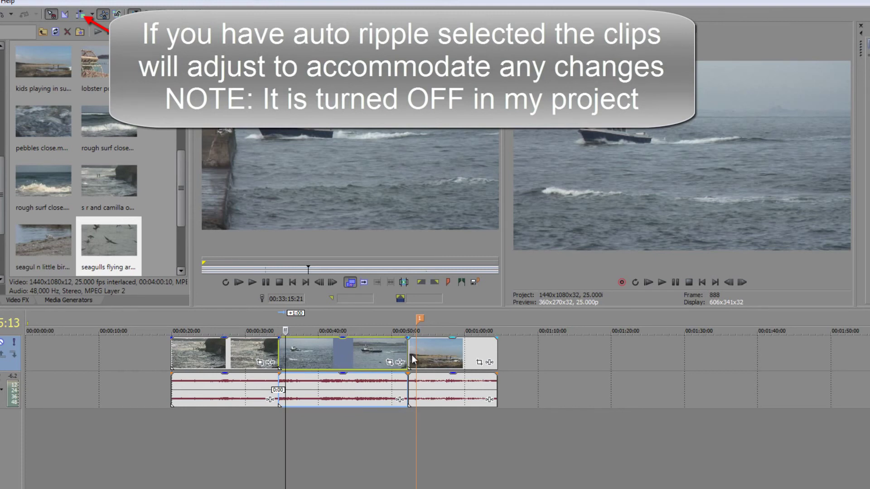
Trim the third clip's start later and extend the boat clip to about 00:00:53 to meet it
left_click_drag(410, 359, 457, 356)
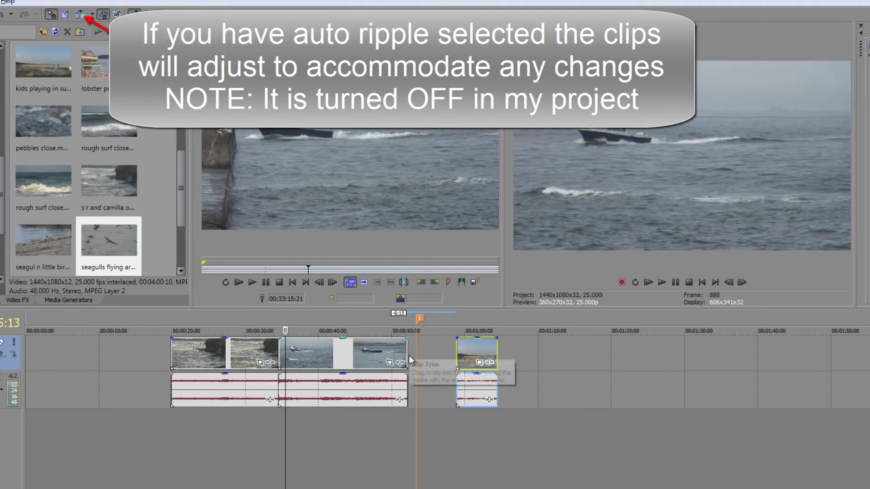
mouse_move(407, 356)
left_mouse_down()
mouse_move(452, 355)
mouse_move(416, 355)
left_mouse_up()
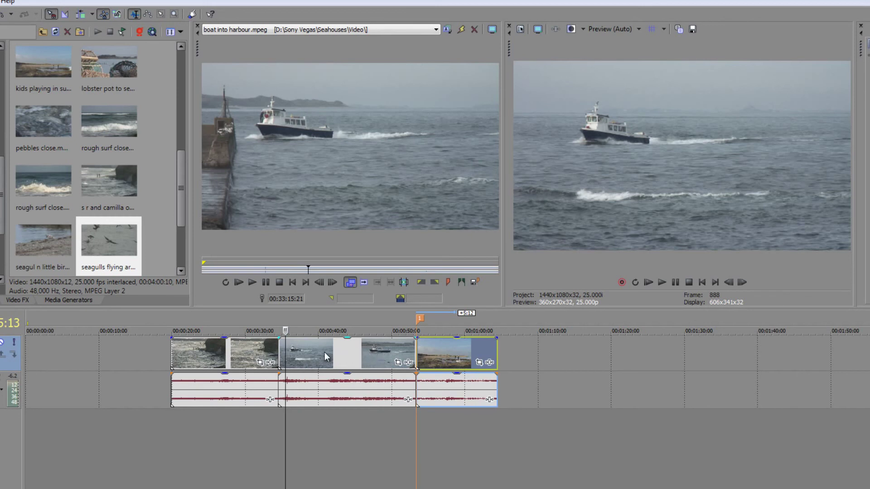
Slip-trim the boat clip's start to the playhead near 00:00:35 and its end to the third clip
left_click(348, 353)
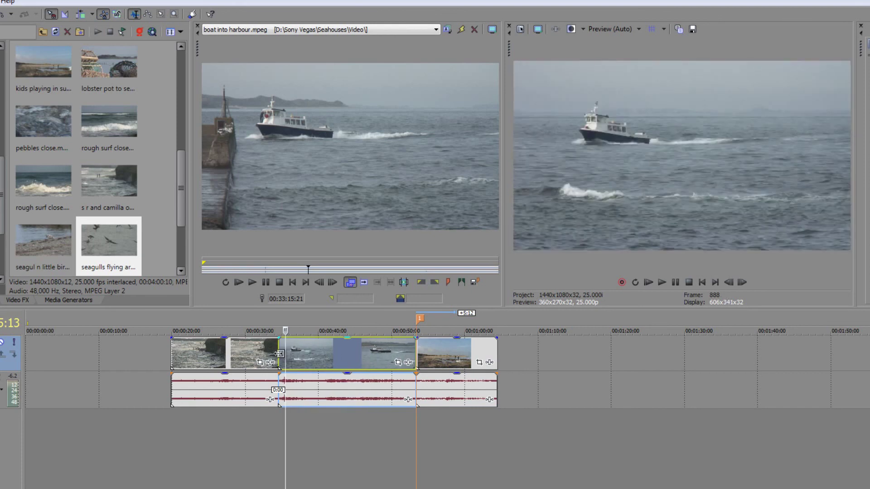
mouse_move(278, 353)
left_mouse_down()
mouse_move(308, 351)
mouse_move(286, 353)
left_mouse_up()
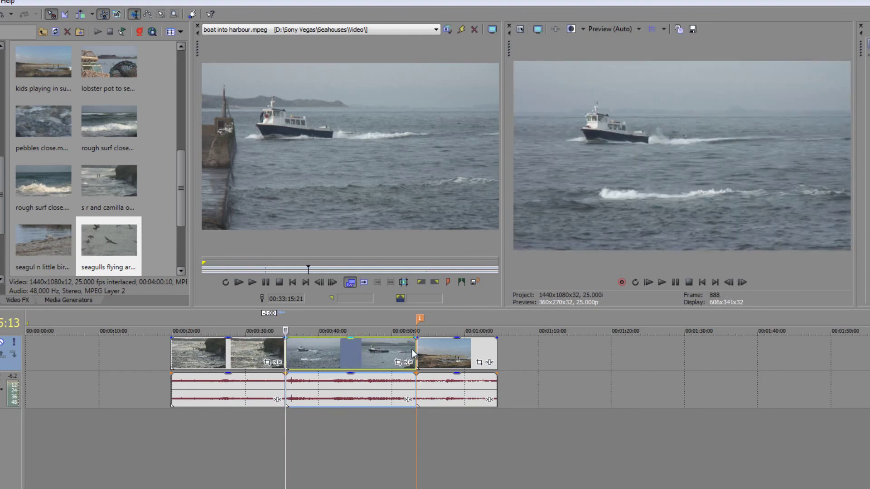
mouse_move(405, 352)
left_mouse_down()
mouse_move(363, 352)
mouse_move(416, 354)
left_mouse_up()
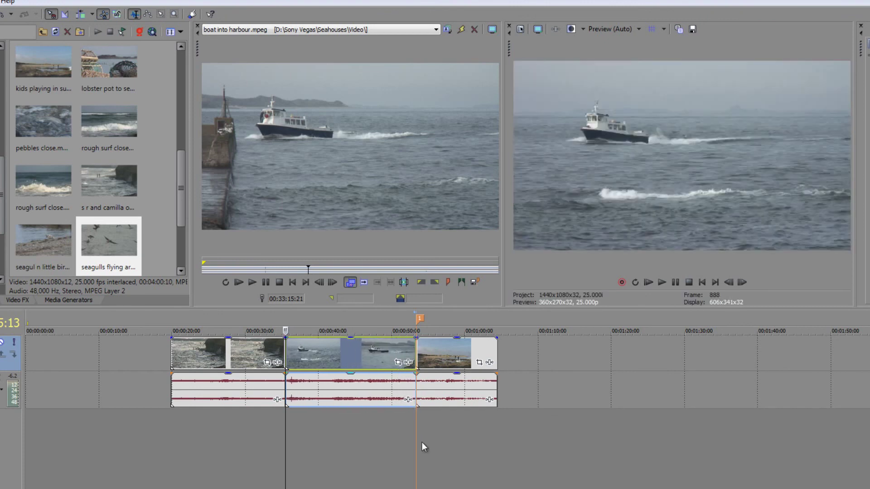